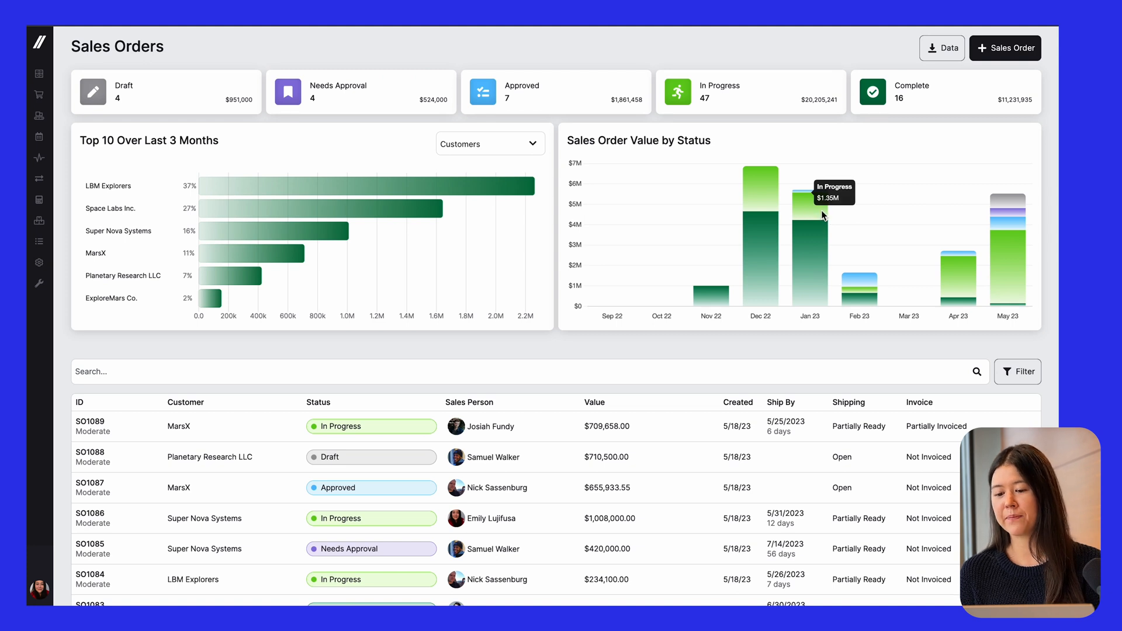
# Filter the sales orders to January 2023's In Progress segment of the value-by-status chart.
pyautogui.click(812, 208)
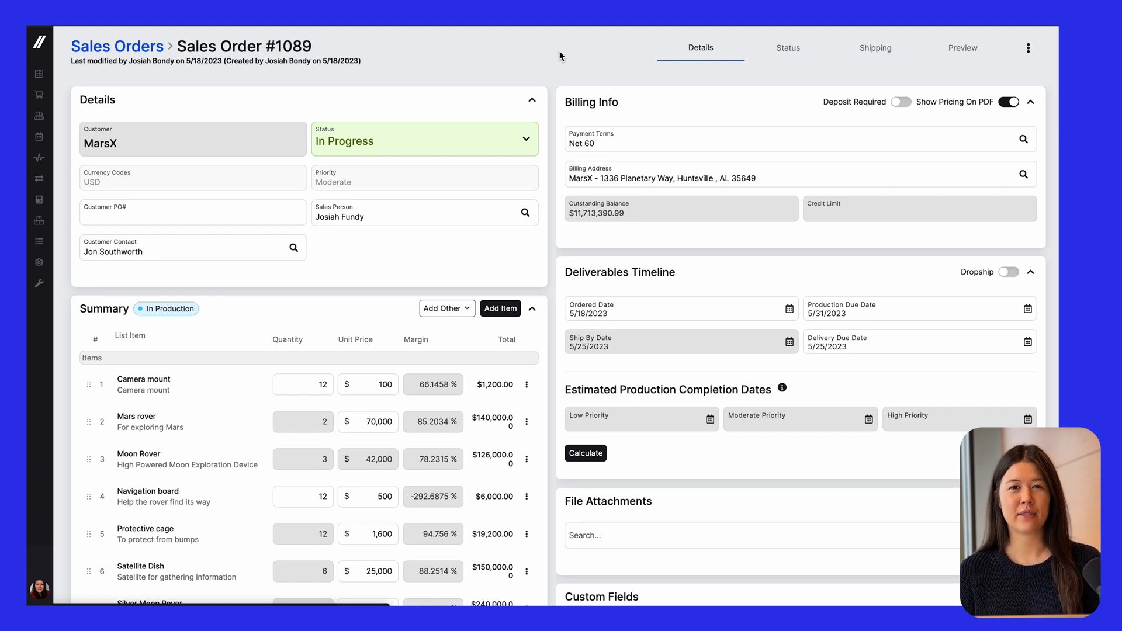
# View order #1089's Status breakdown and check which line items PO 1125 covers.
pyautogui.click(800, 55)
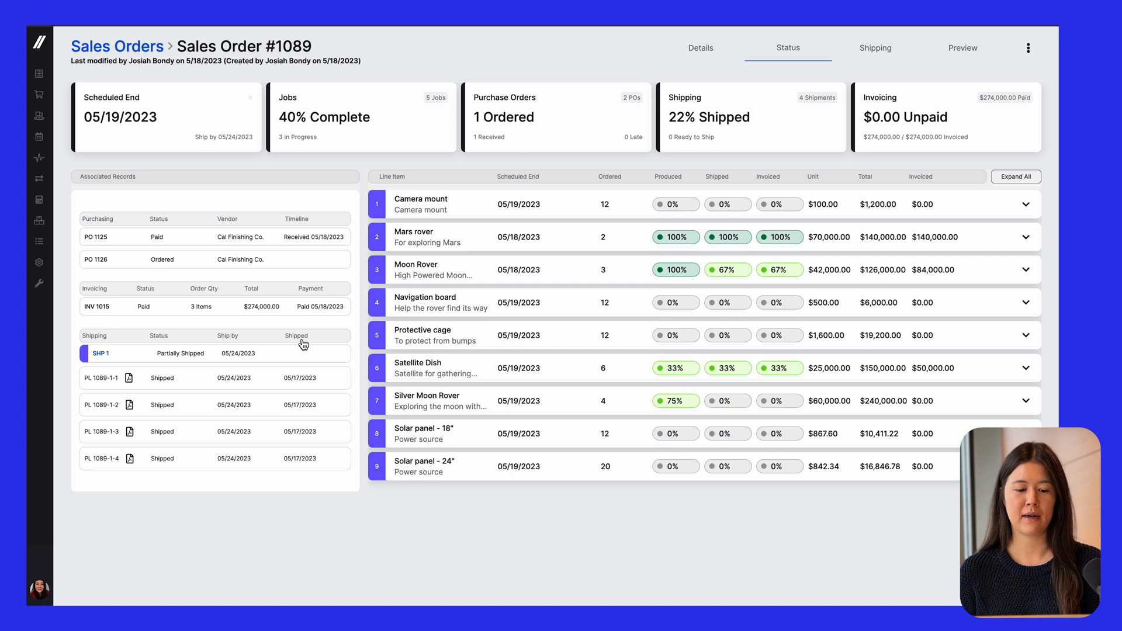
pyautogui.click(271, 239)
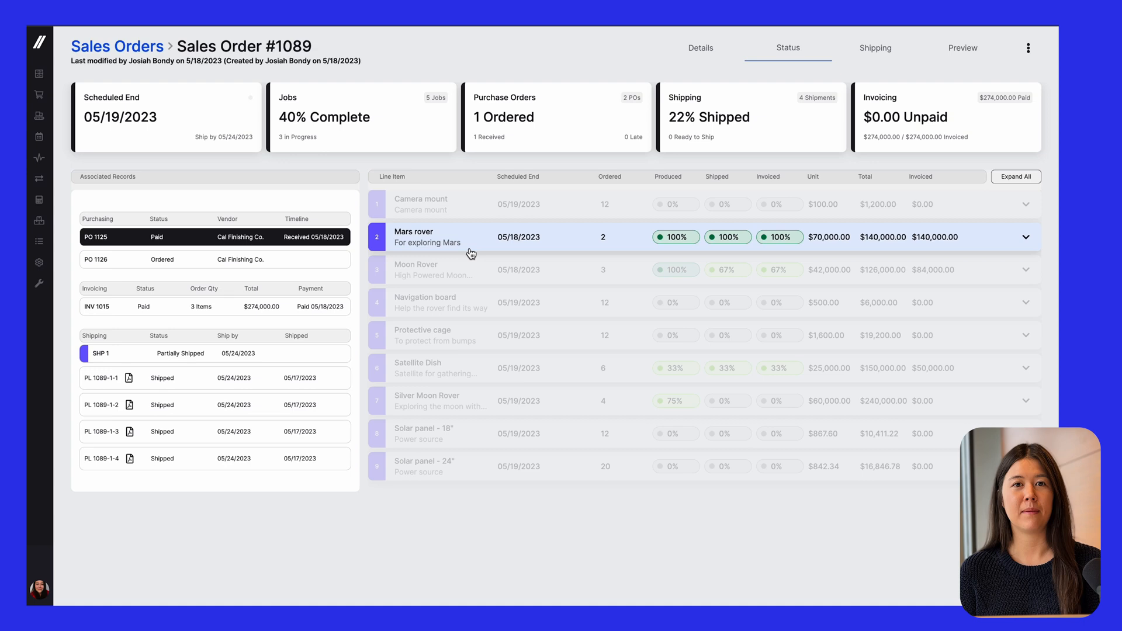
pyautogui.click(314, 236)
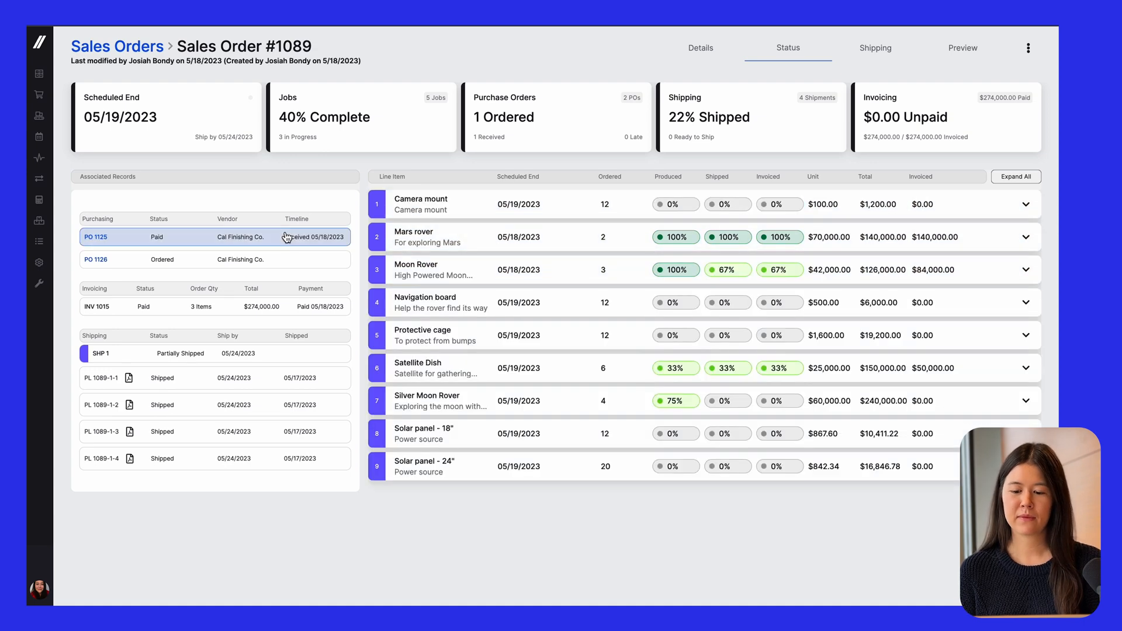
# Expand the Moon Rover line to reveal Job 1790 and its operations.
pyautogui.click(438, 277)
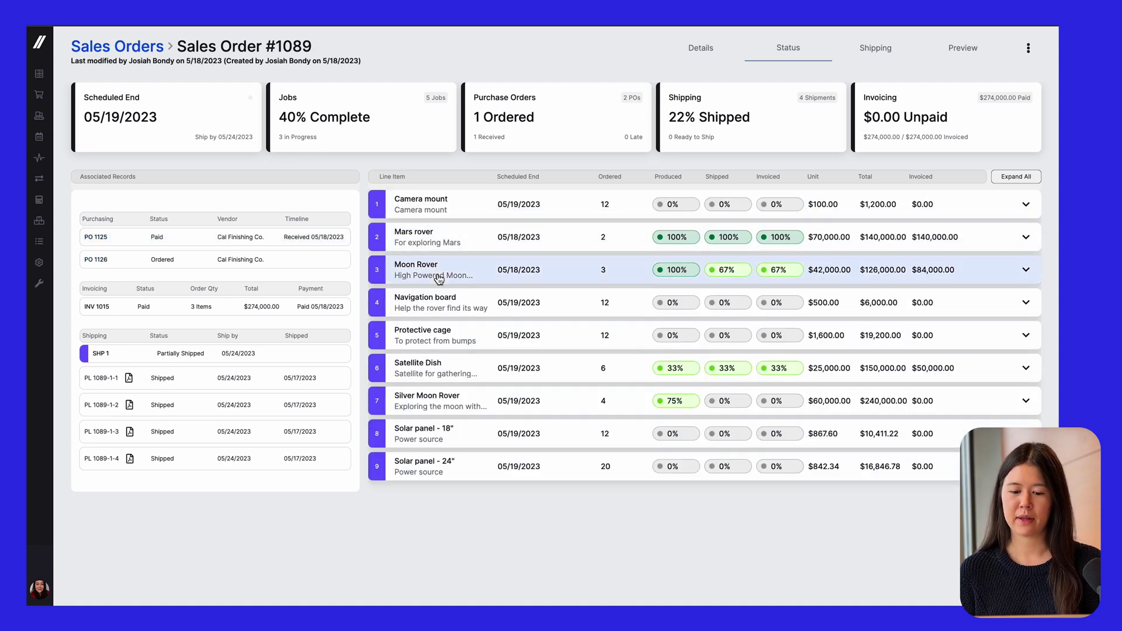
pyautogui.click(586, 277)
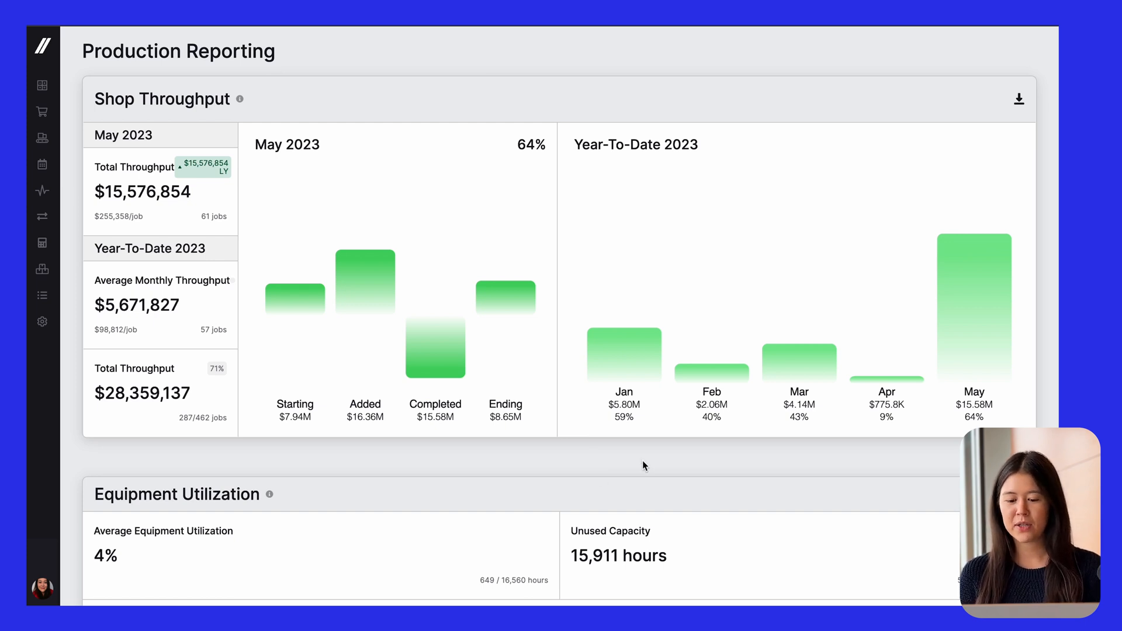
# Show February 2023 throughput details from the Year-To-Date chart.
pyautogui.moveTo(712, 373)
pyautogui.click(727, 388)
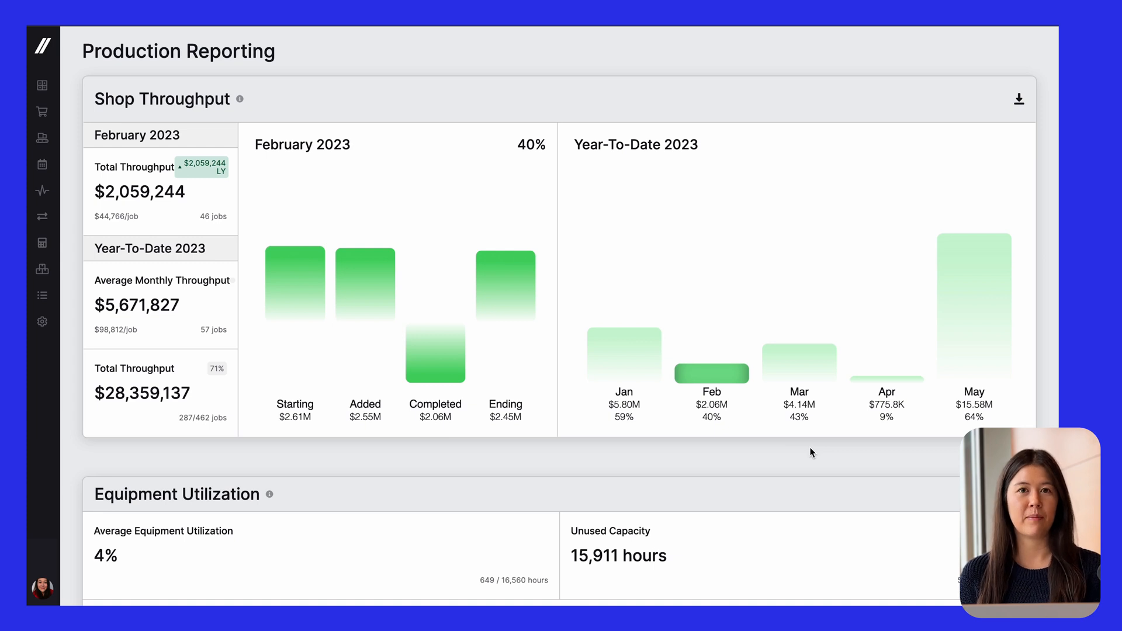
pyautogui.scroll(-2, 811, 453)
pyautogui.scroll(-1, 807, 457)
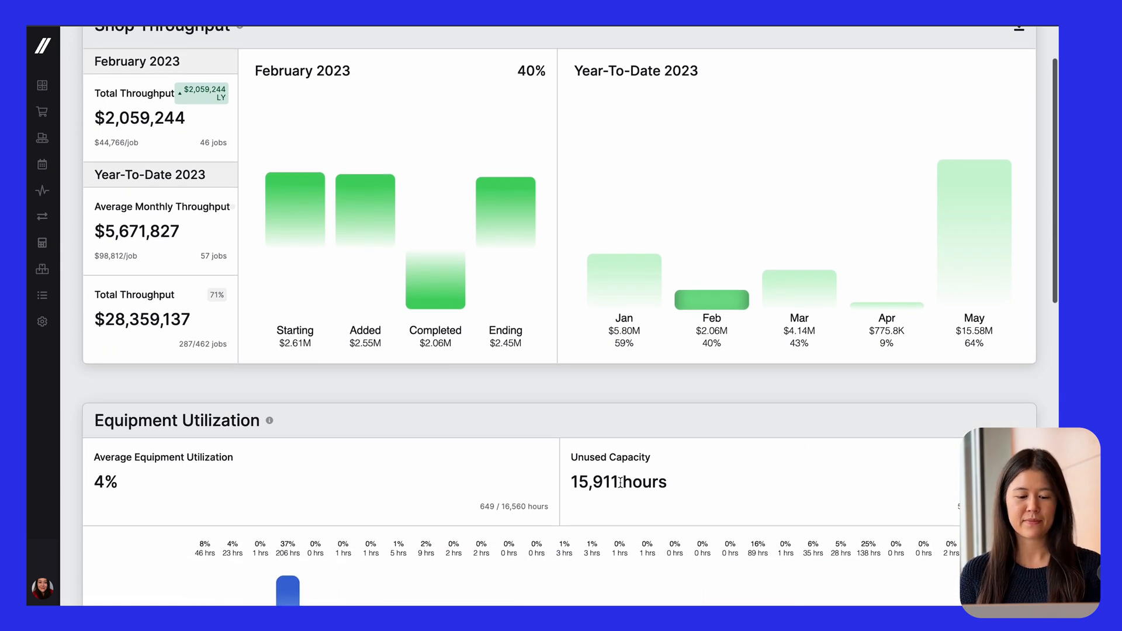
pyautogui.scroll(-5, 622, 489)
pyautogui.scroll(-2, 622, 489)
pyautogui.scroll(-1, 622, 488)
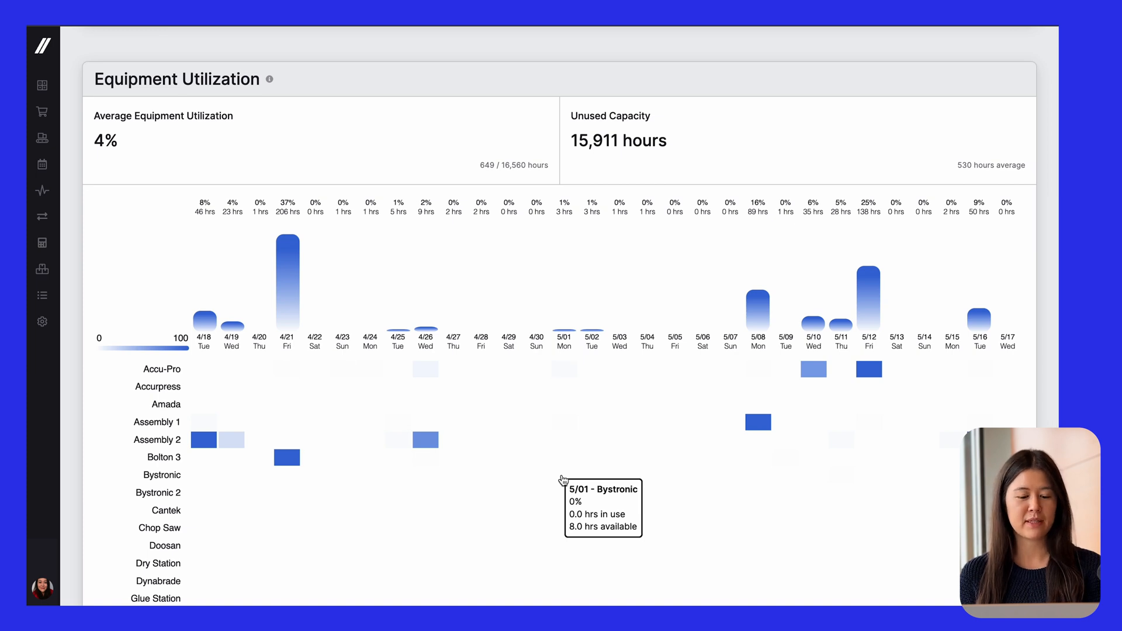
pyautogui.scroll(-1, 563, 480)
pyautogui.scroll(-1, 563, 481)
pyautogui.scroll(-1, 563, 480)
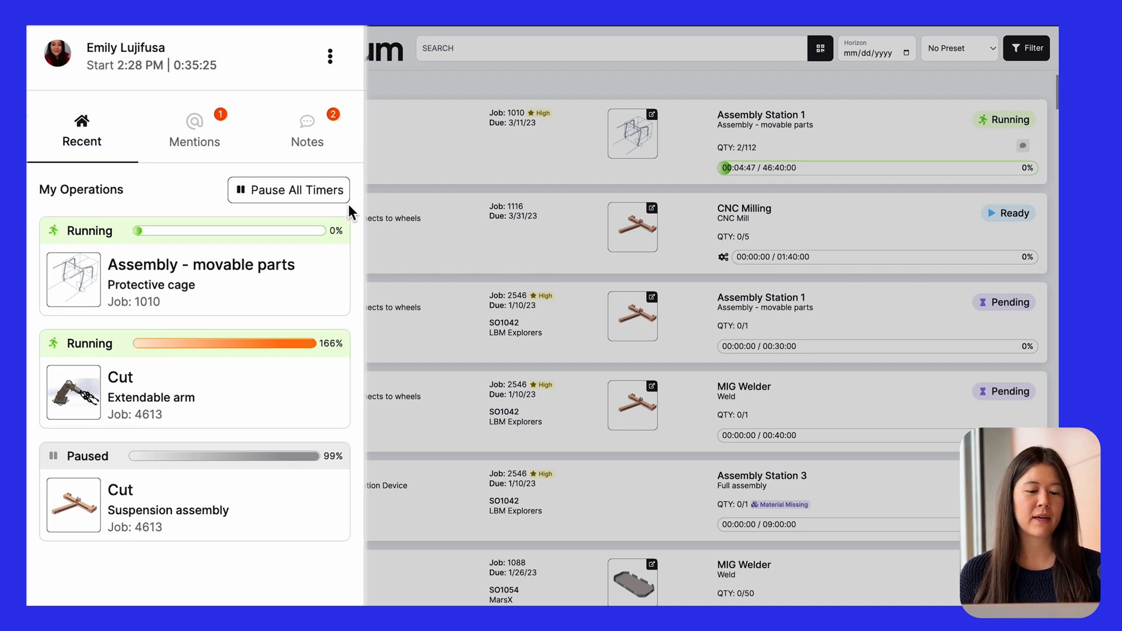
# Pause all the operator's running timers and show the sign-out and timer history options.
pyautogui.click(328, 190)
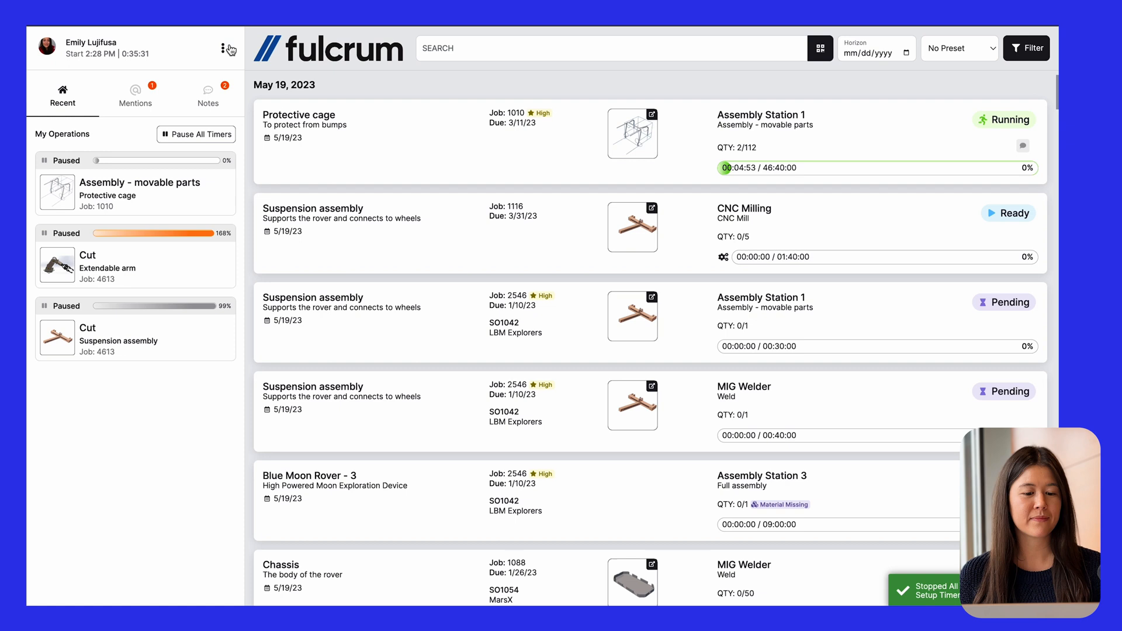
pyautogui.click(223, 48)
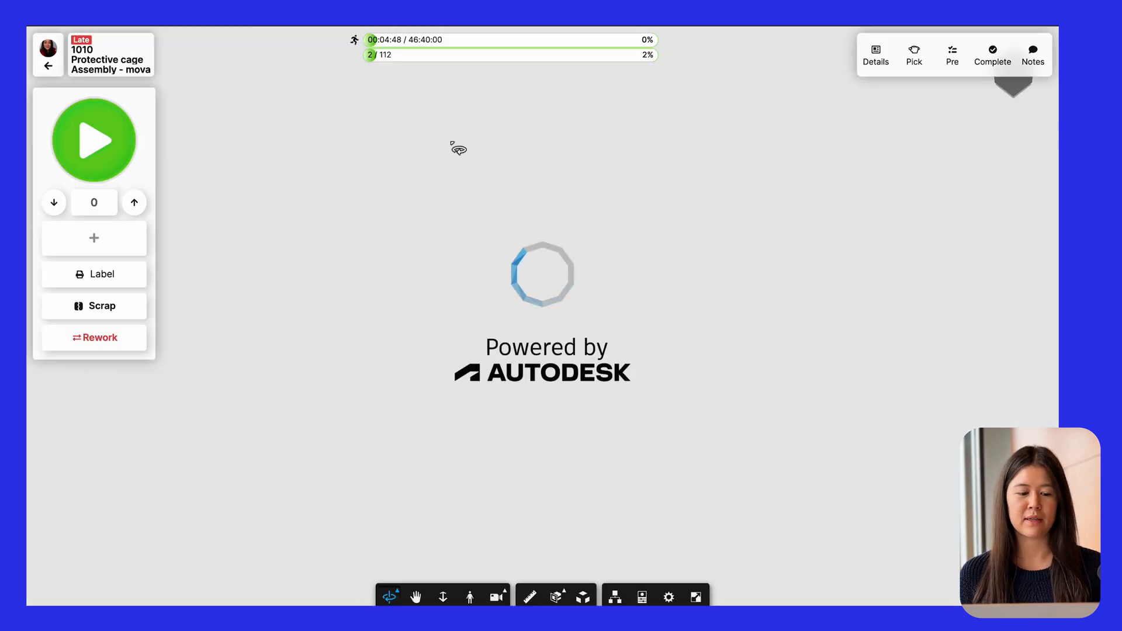
# Record scrap for job 1010 with DOMTU1-1/2X16 as the scrapped item.
pyautogui.click(110, 308)
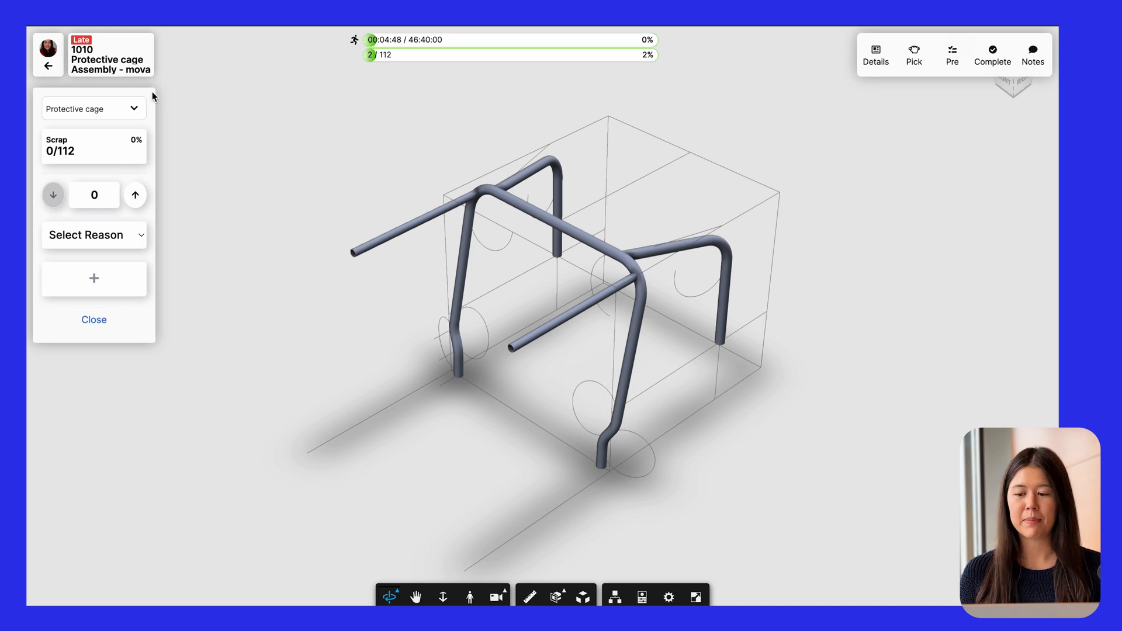
pyautogui.click(133, 108)
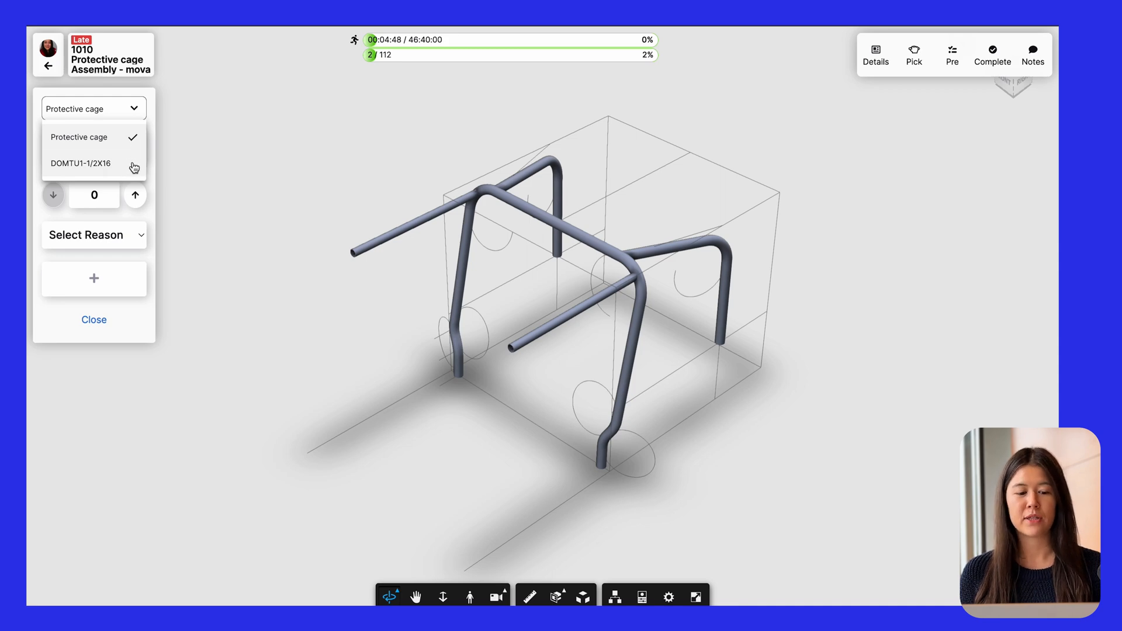
pyautogui.click(133, 166)
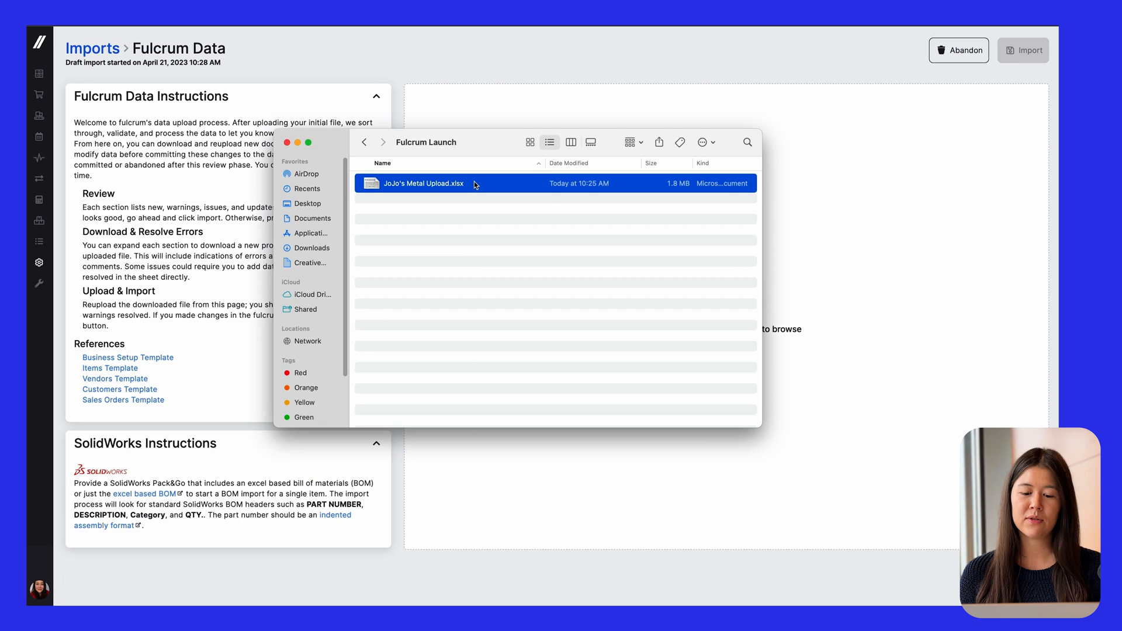
# Drop JoJo's Metal Upload.xlsx onto the import so its records get validated.
pyautogui.moveTo(467, 184); pyautogui.dragTo(780, 237)
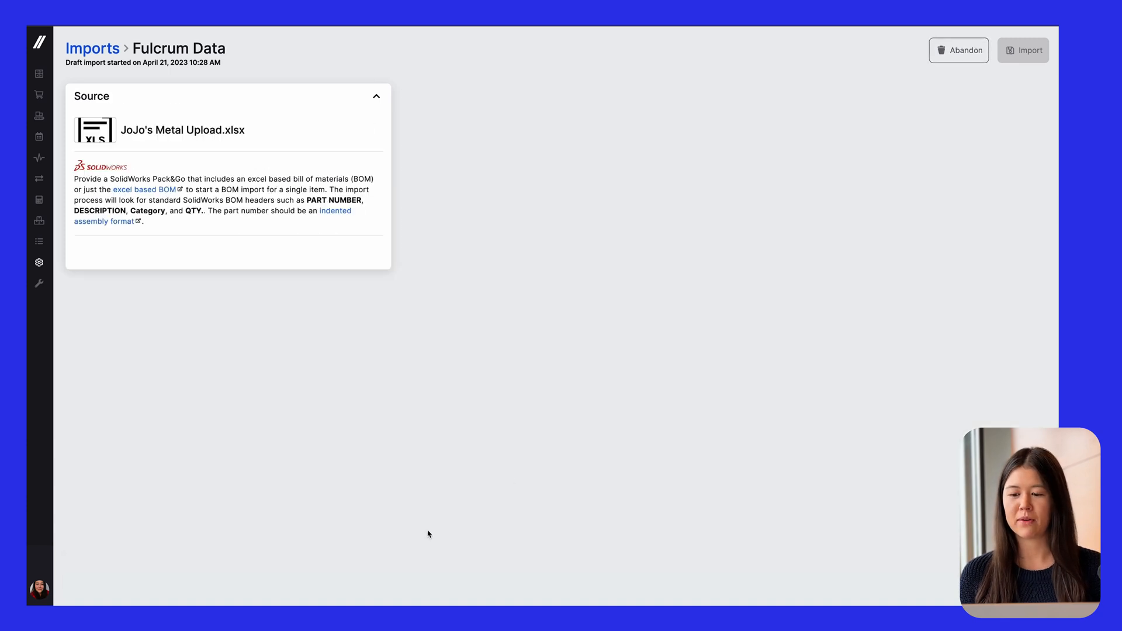